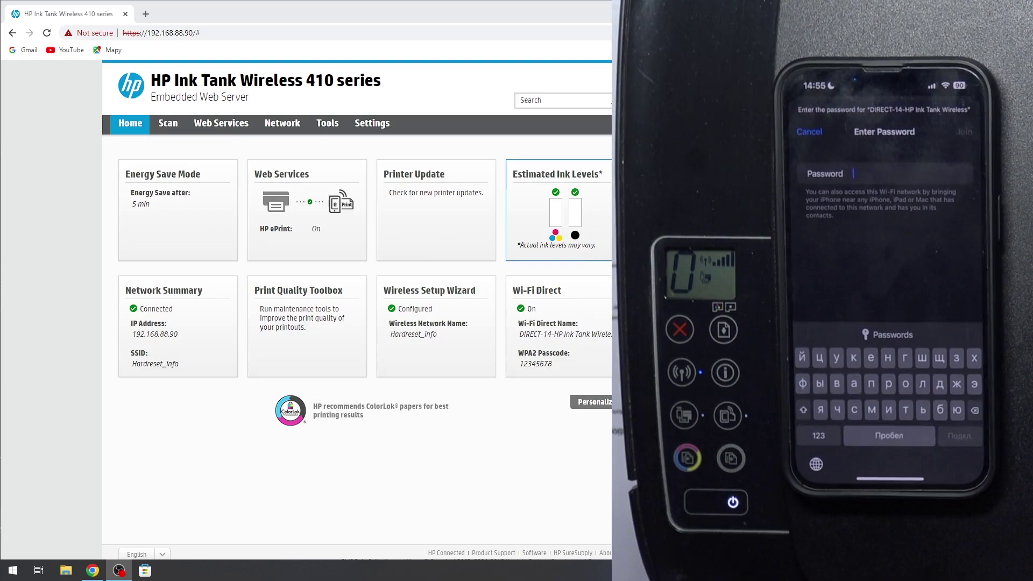
# Step: Go to the printer's Settings section and expand the Preferences options in the sidebar
pyautogui.click(373, 123)
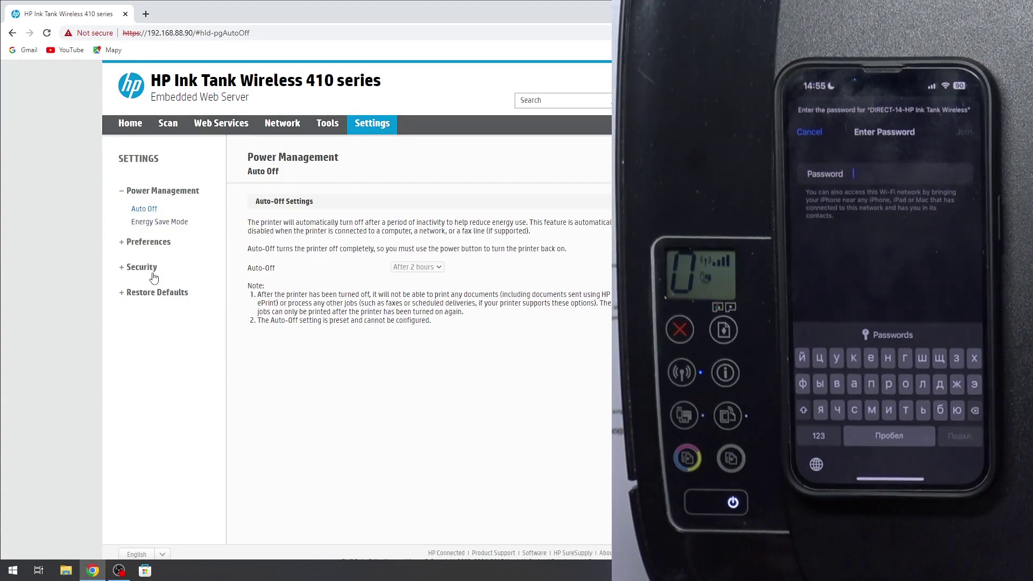
pyautogui.click(148, 247)
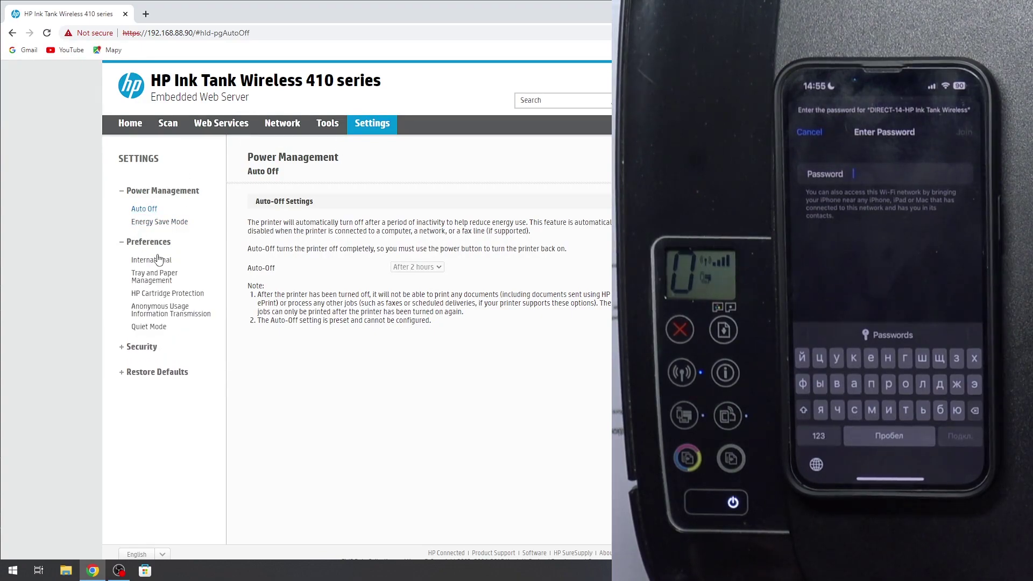
# Step: Go to Network and show the Wi-Fi Direct Status page for DIRECT-14-HP Ink Tank Wireless
pyautogui.click(283, 125)
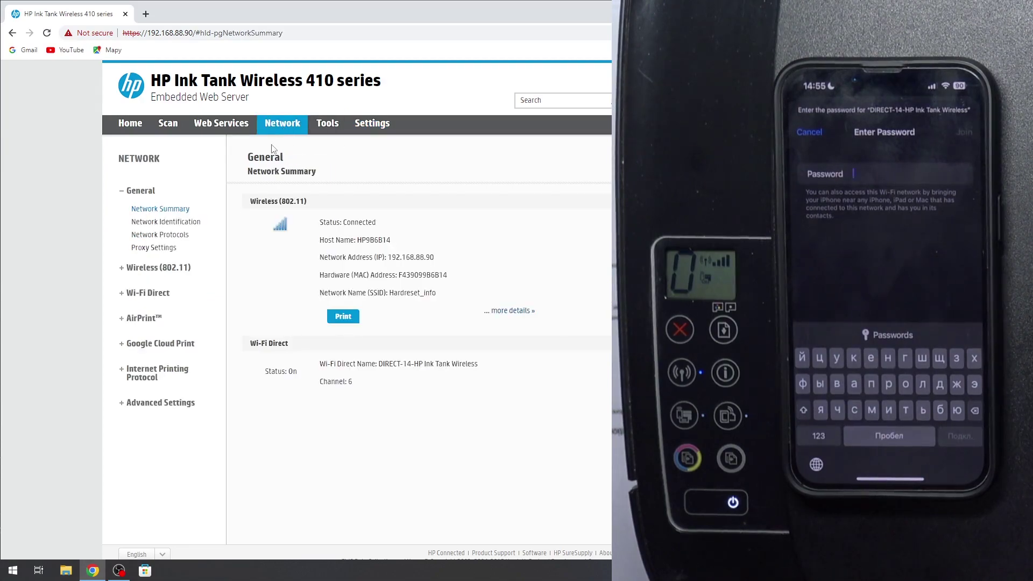
pyautogui.click(148, 293)
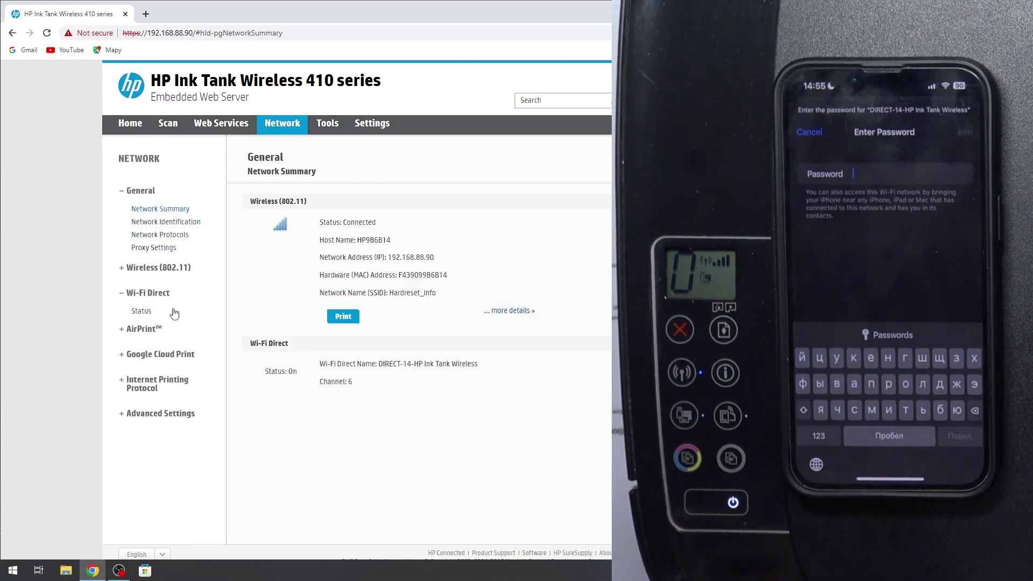
pyautogui.click(145, 311)
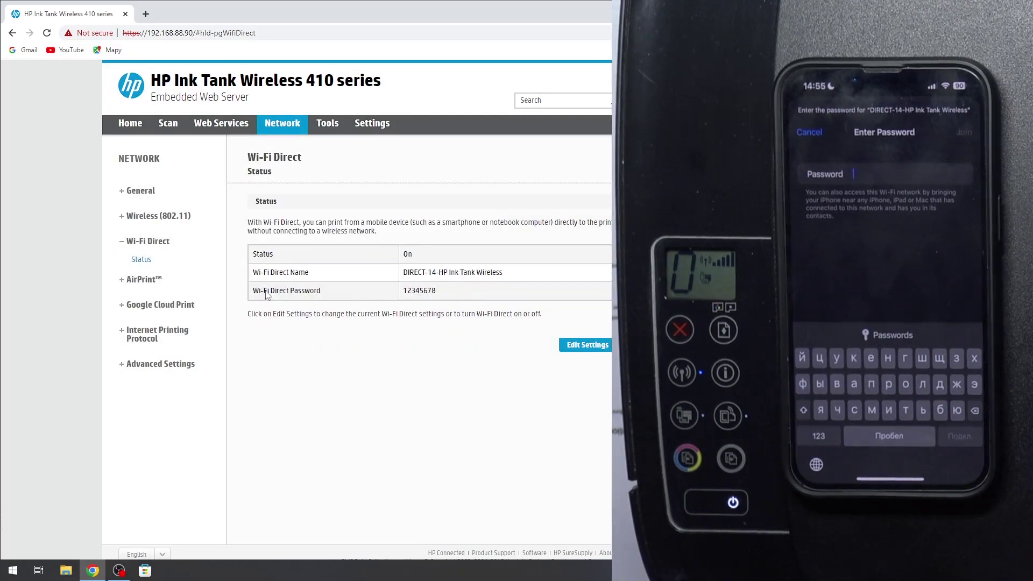
pyautogui.doubleClick(418, 292)
pyautogui.click(396, 295)
pyautogui.doubleClick(419, 298)
pyautogui.click(418, 335)
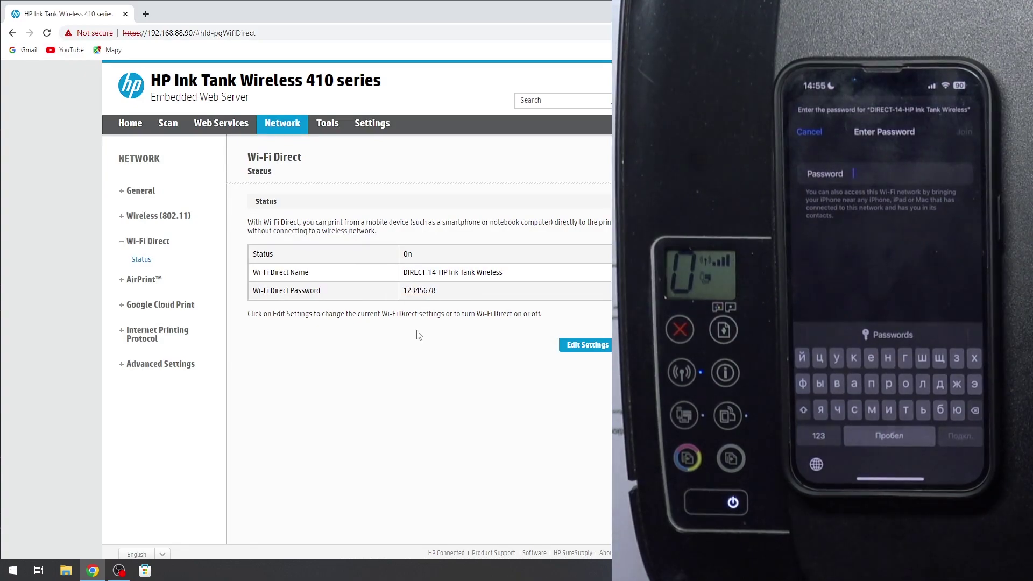